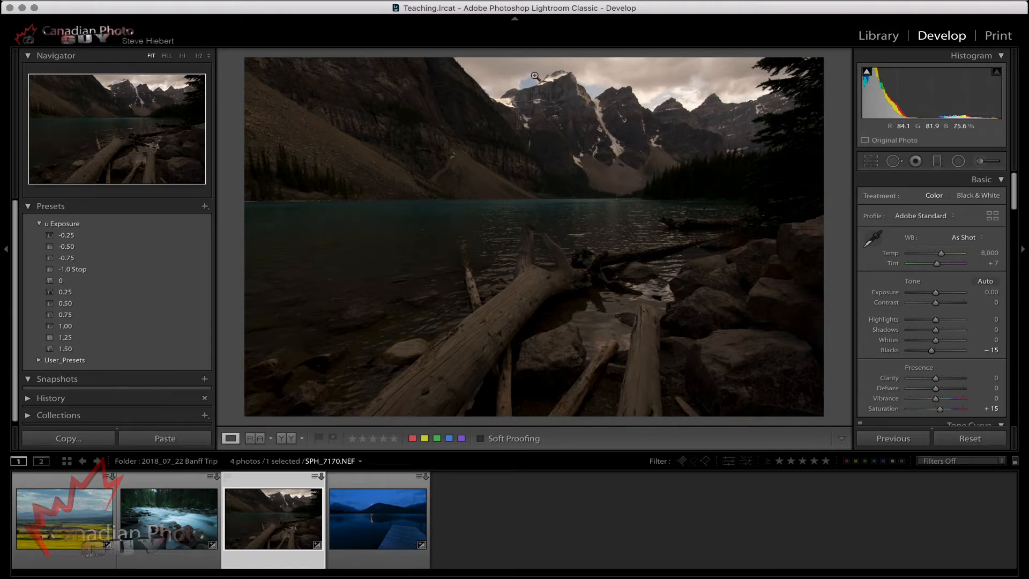
Adjust the mountain lake photo to Exposure +1.90, Highlights −100, Temp 7,306, Tint +2 and Blacks −21.
left_click_drag(942, 296, 948, 298)
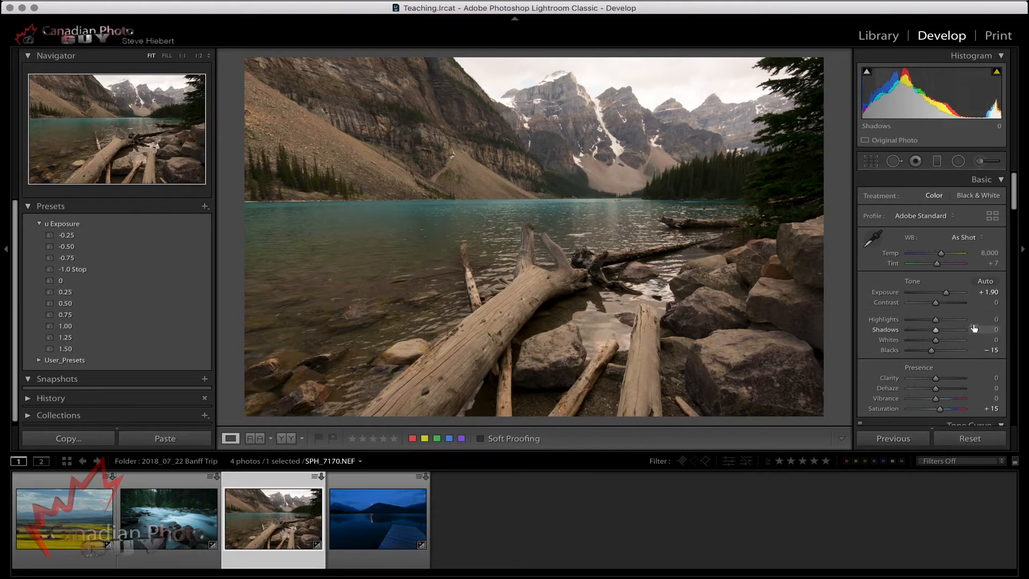
left_click(936, 320)
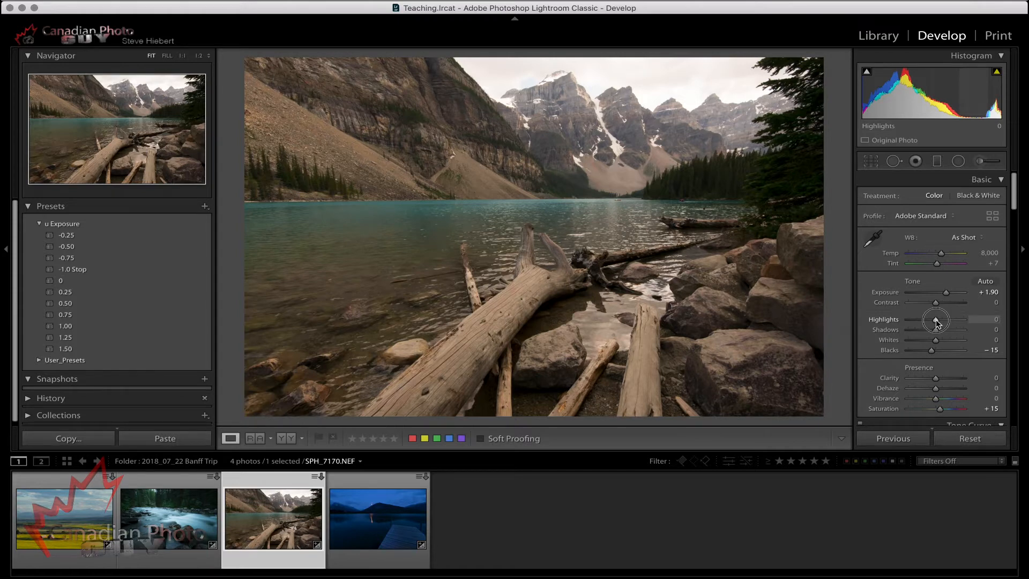
left_click_drag(937, 321, 902, 324)
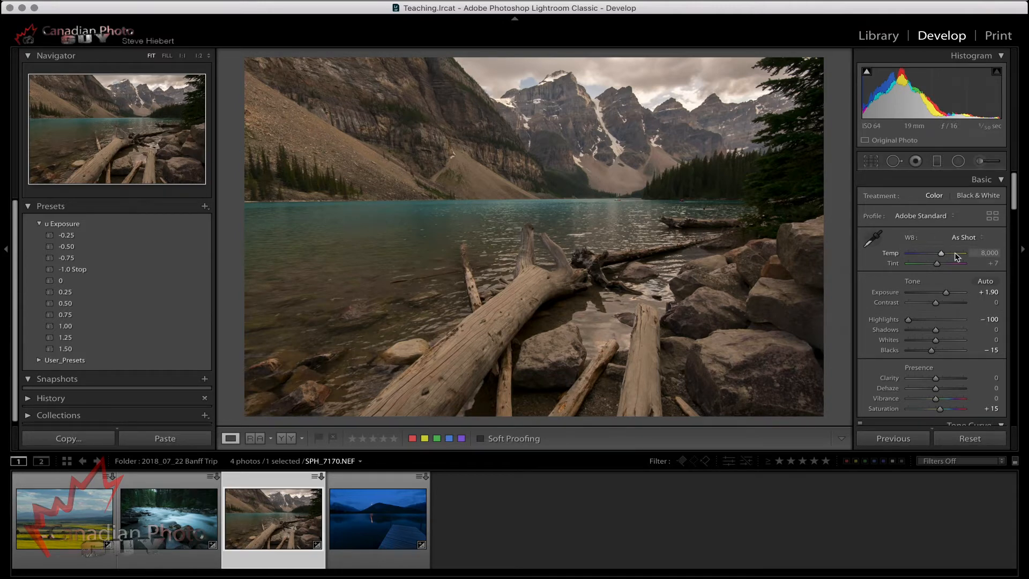
mouse_move(942, 254)
left_mouse_down()
mouse_move(937, 267)
mouse_move(941, 257)
left_mouse_up()
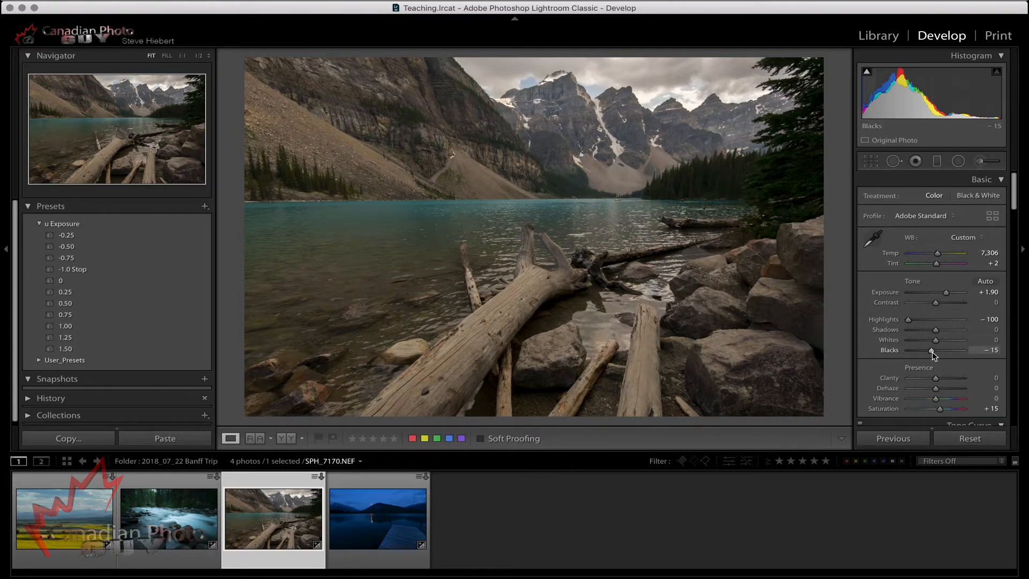
left_click_drag(932, 350, 931, 351)
Compare the edited mountain lake photo with its original by repeatedly switching between the before and after views.
key("backslash")
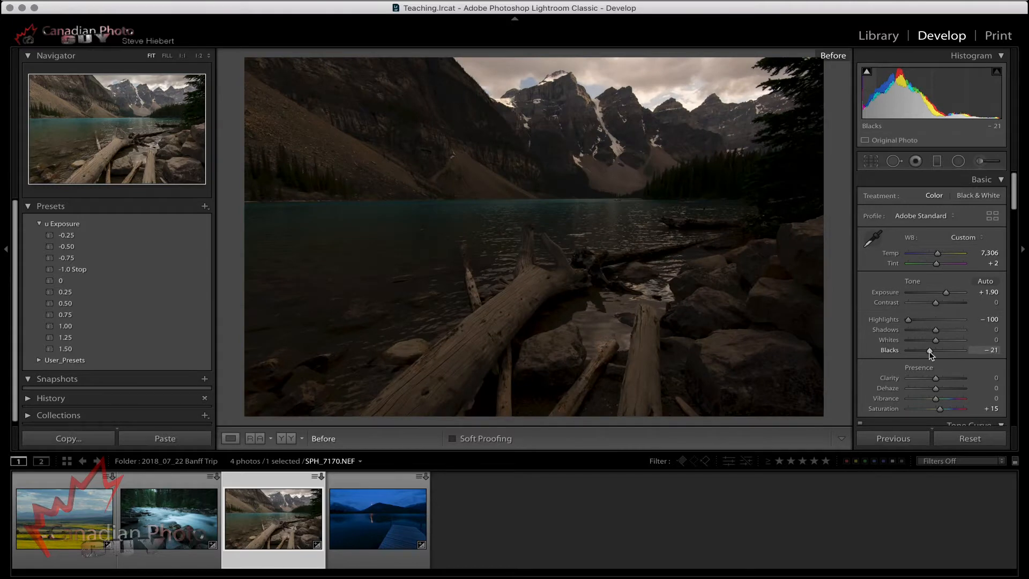
key("backslash")
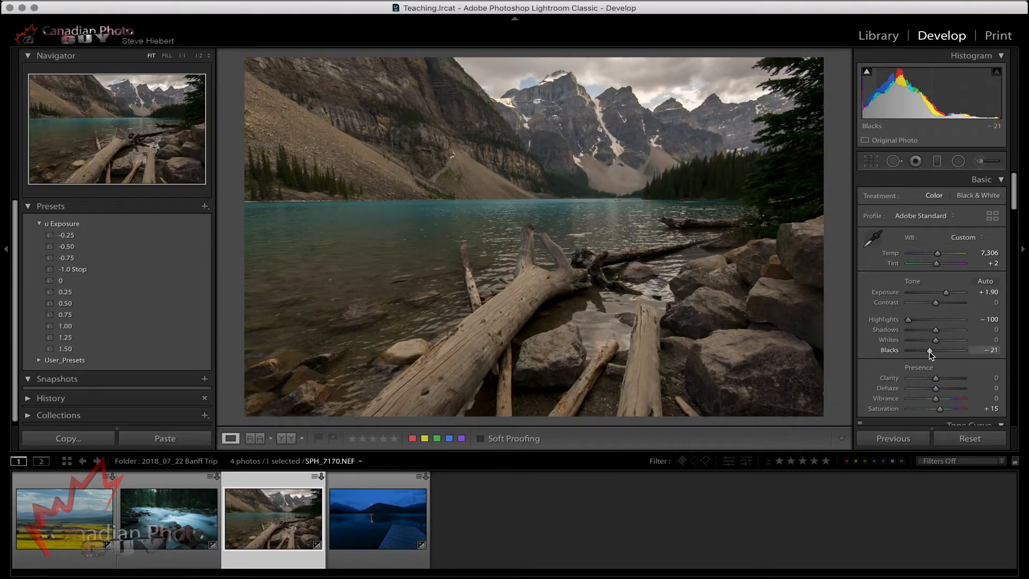
key("backslash")
key("backslash")
key("backslash")
key("backslash")
key("backslash")
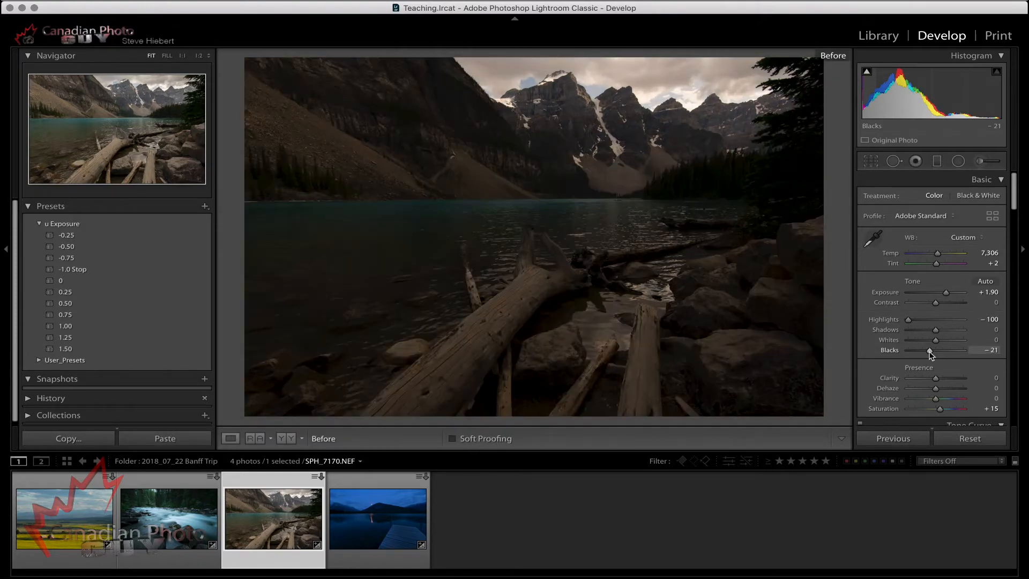
key("backslash")
key("backslash")
key("backslash")
key("backslash")
key("backslash")
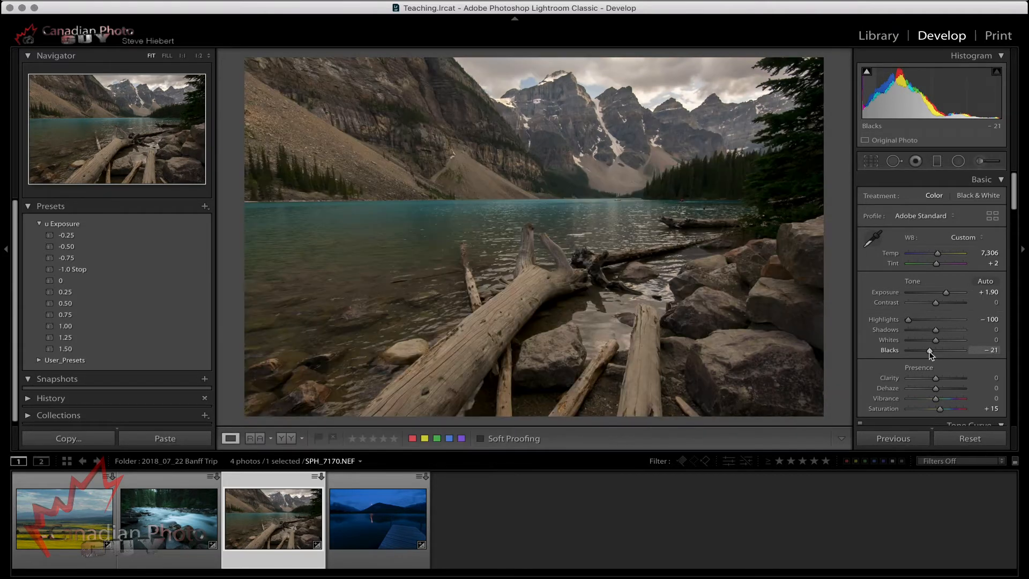
key("backslash")
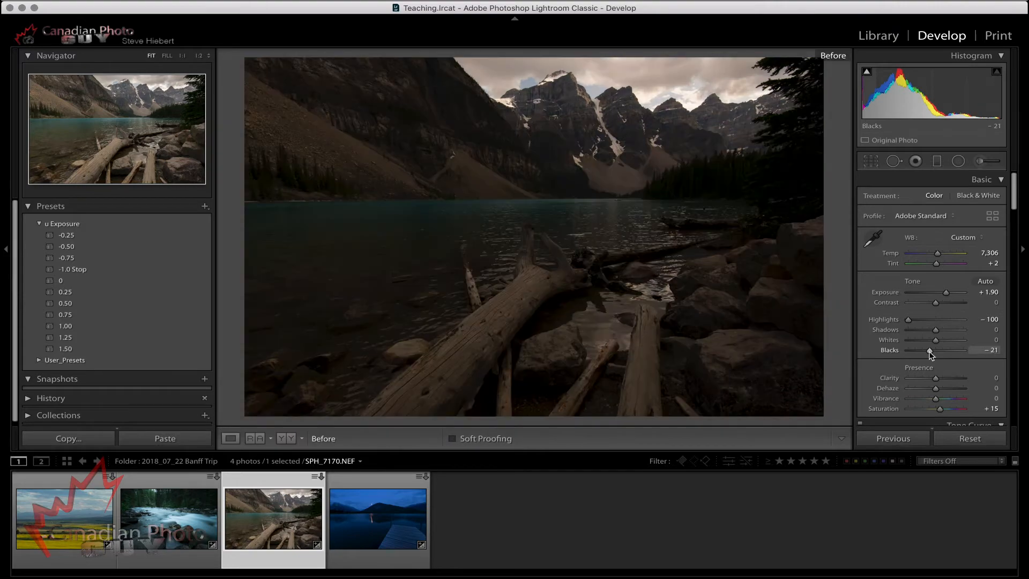
key("backslash")
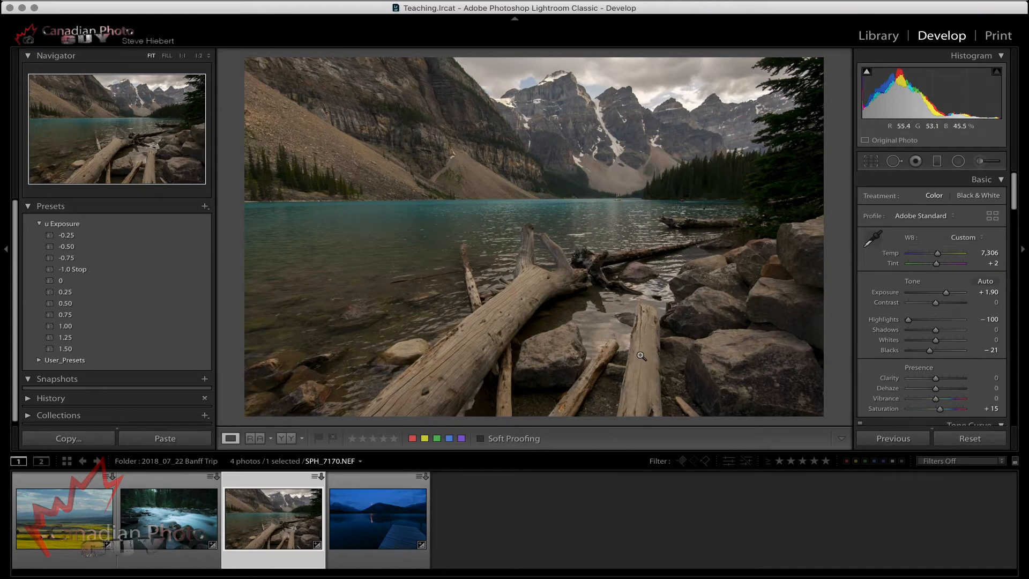
Open the dock photo SPH_7438.NEF and set its Exposure to +2.15.
left_click(382, 520)
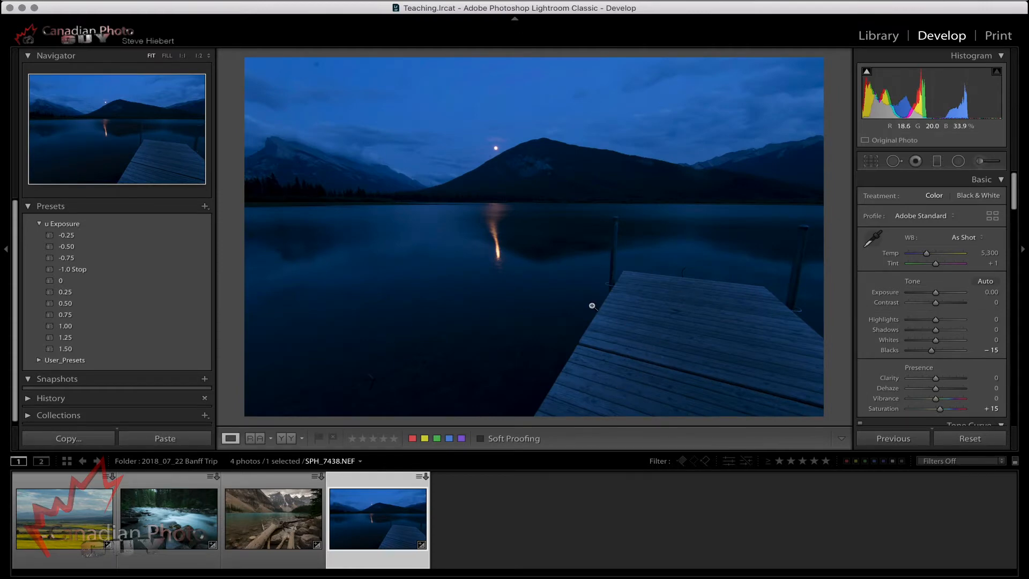
left_click(937, 294)
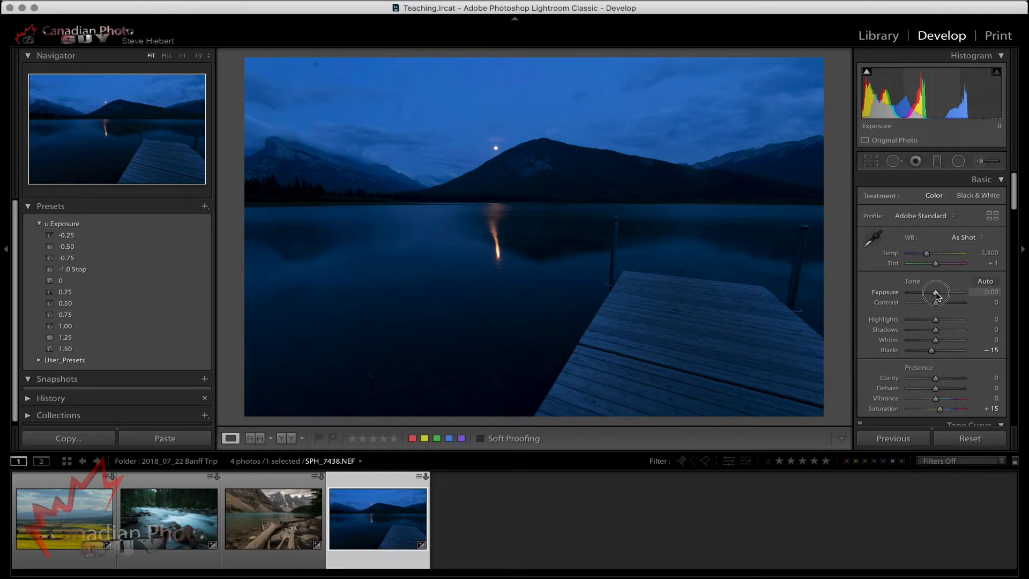
left_click_drag(937, 295, 939, 296)
left_click_drag(942, 295, 949, 296)
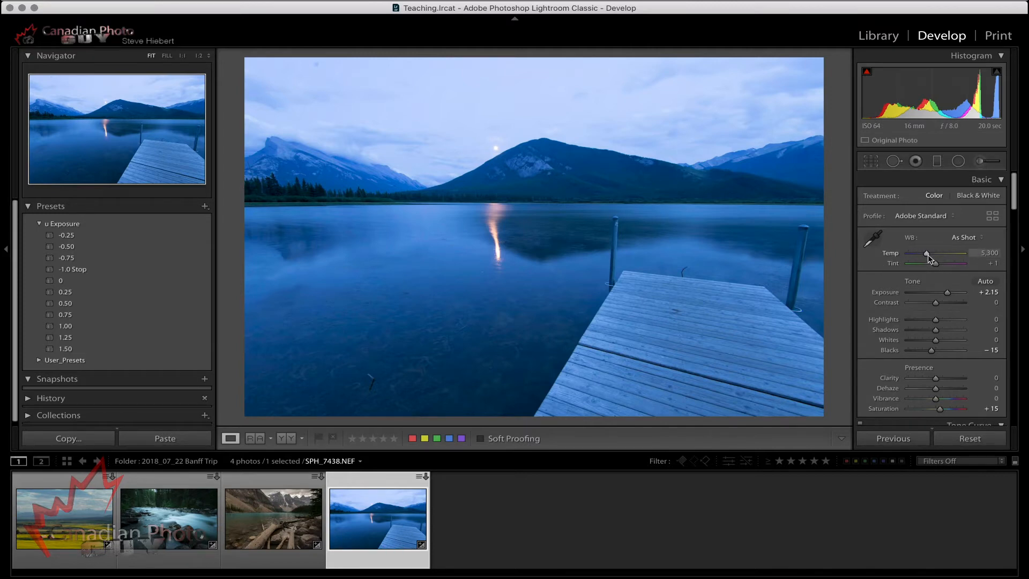
Try a white balance of Temp 8,221 and Tint −3 on the dock photo, and reset both values.
mouse_move(928, 255)
left_mouse_down()
mouse_move(942, 258)
mouse_move(935, 268)
mouse_move(945, 258)
left_mouse_up()
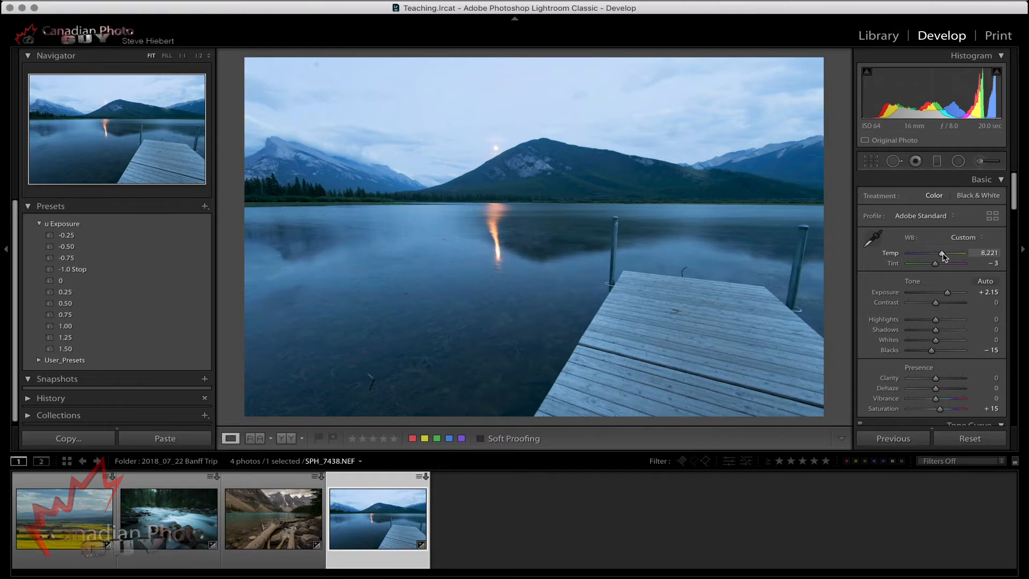
key("backslash")
key("backslash")
key("backslash")
key("backslash")
double_click(891, 253)
double_click(894, 264)
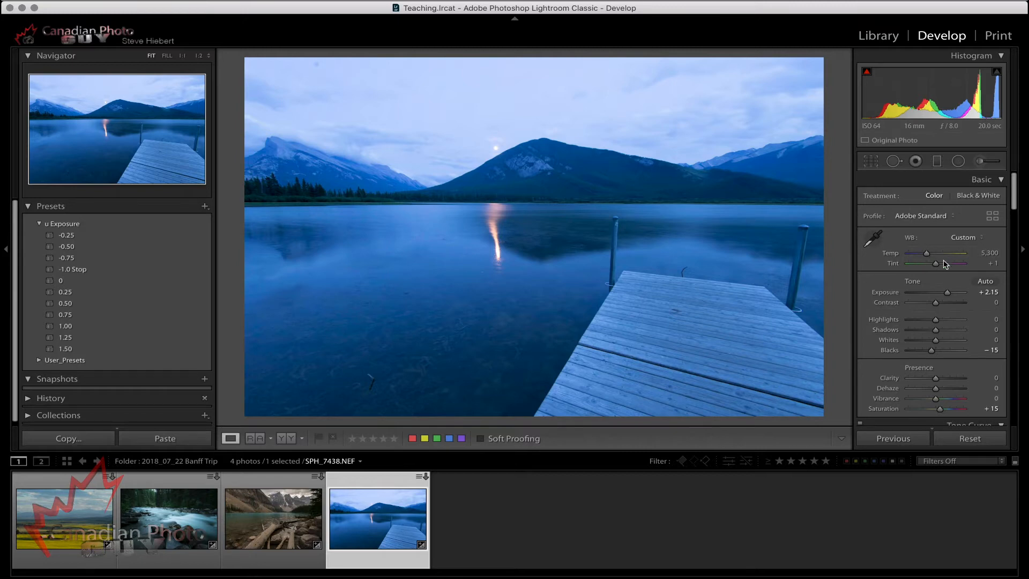
Neutralise the white balance by sampling the dock's wood, and set Highlights to −100 and Blacks to −40.
left_click(873, 239)
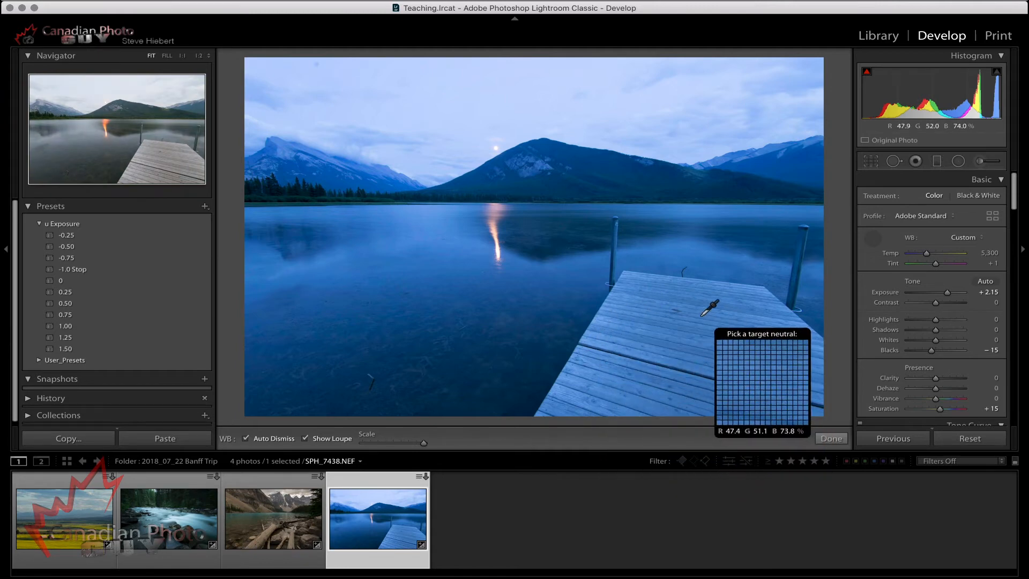
left_click(607, 323)
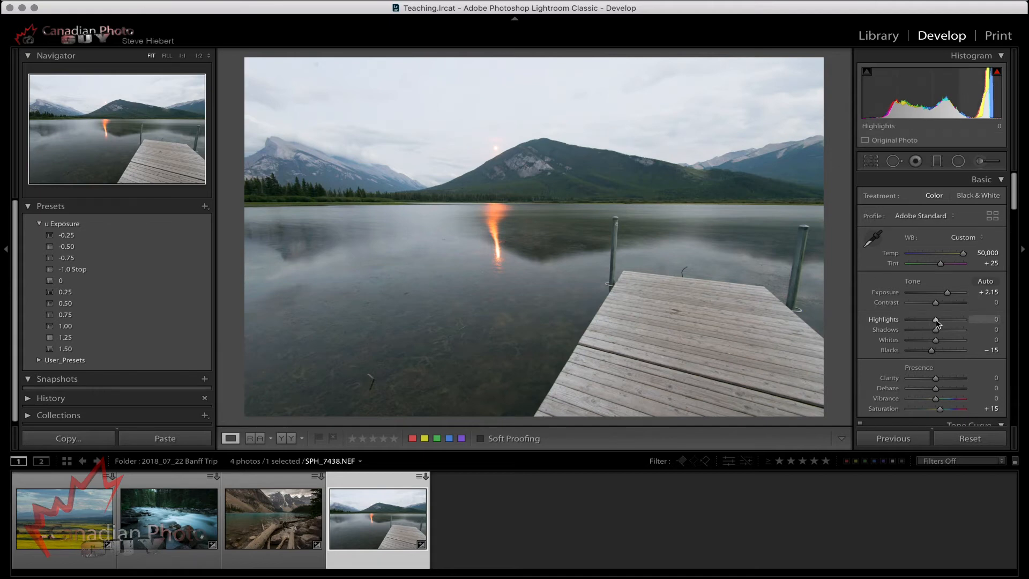
left_click_drag(937, 322, 889, 323)
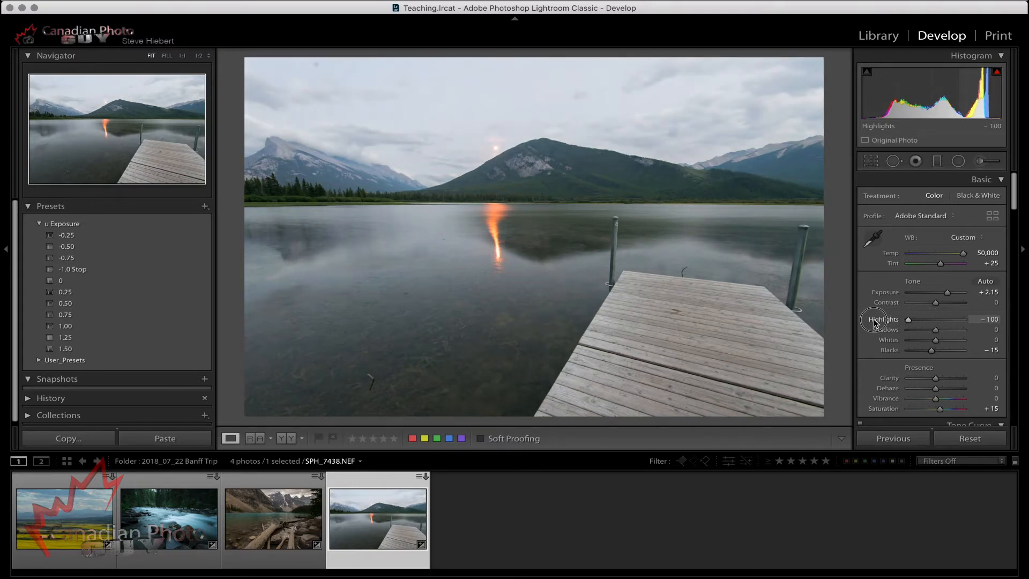
left_click_drag(910, 322, 863, 322)
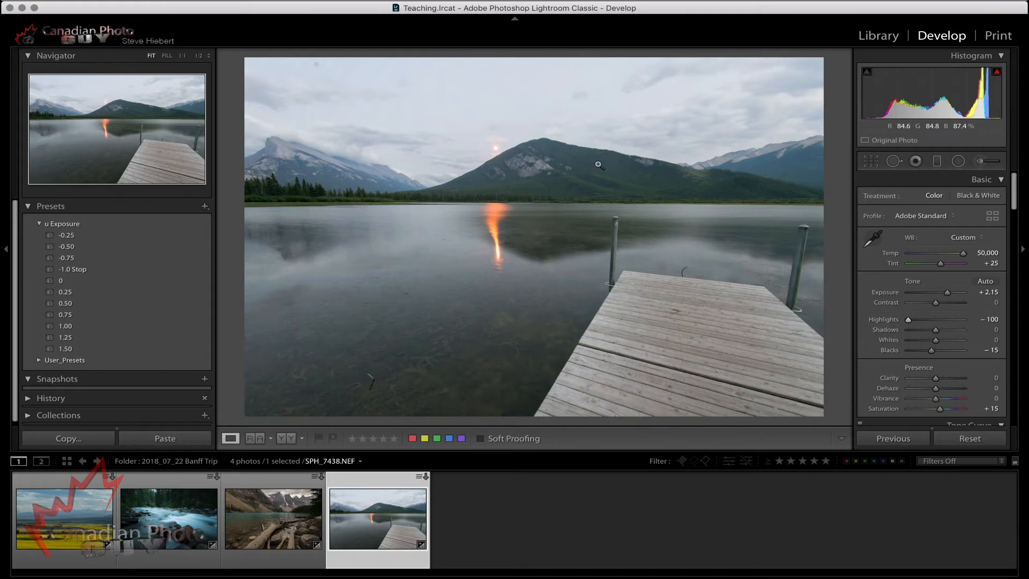
left_click_drag(933, 353, 925, 353)
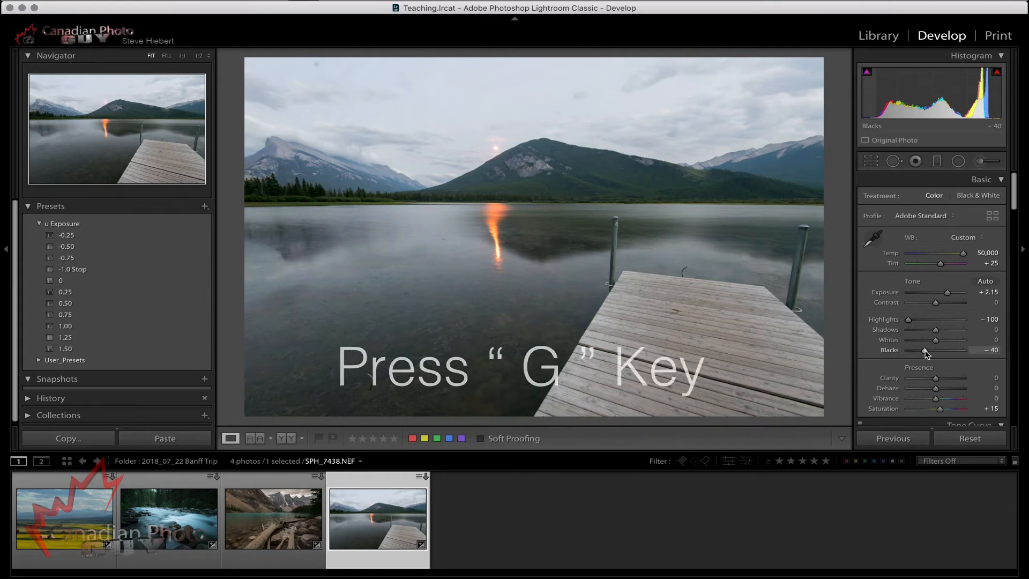
Open the photo from the 2018_08_18 Harvest folder for developing and set its Dehaze to +71.
key("g")
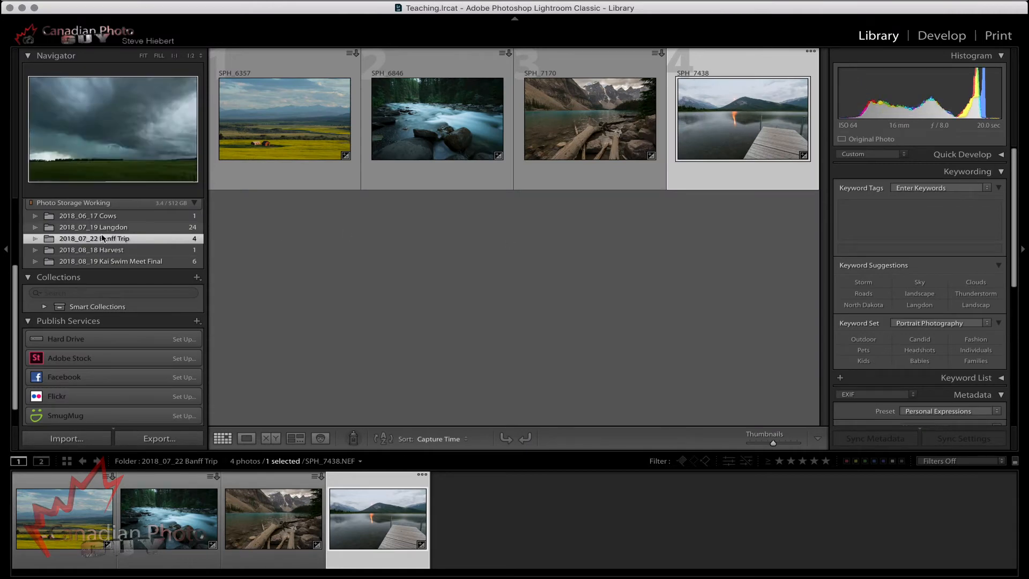
left_click(116, 250)
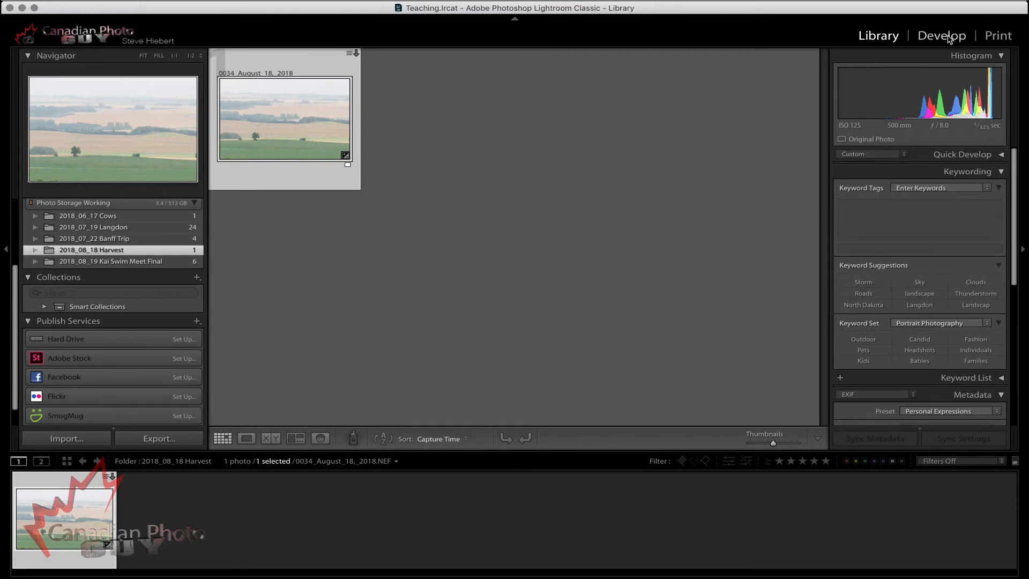
left_click(944, 36)
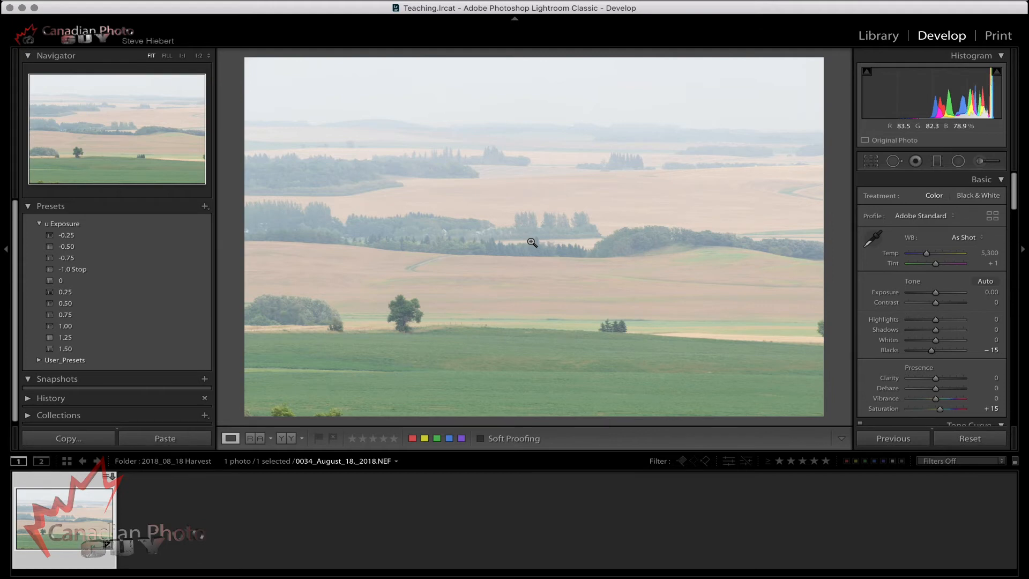
left_click(936, 392)
left_click_drag(936, 392, 957, 394)
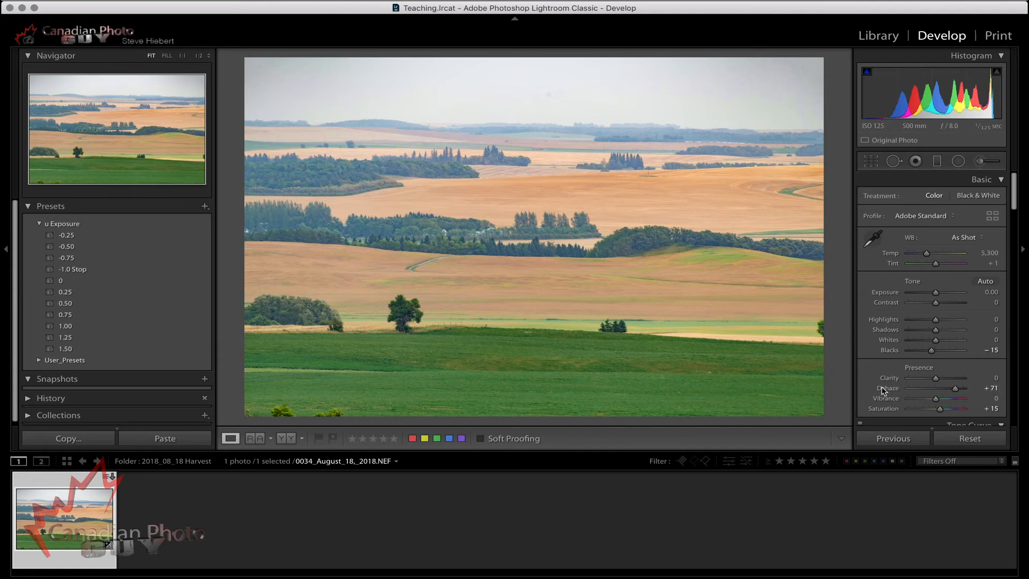
Open the swimmer photo SPH_8909 from the 2018_08_19 swim meet folder for developing.
key("g")
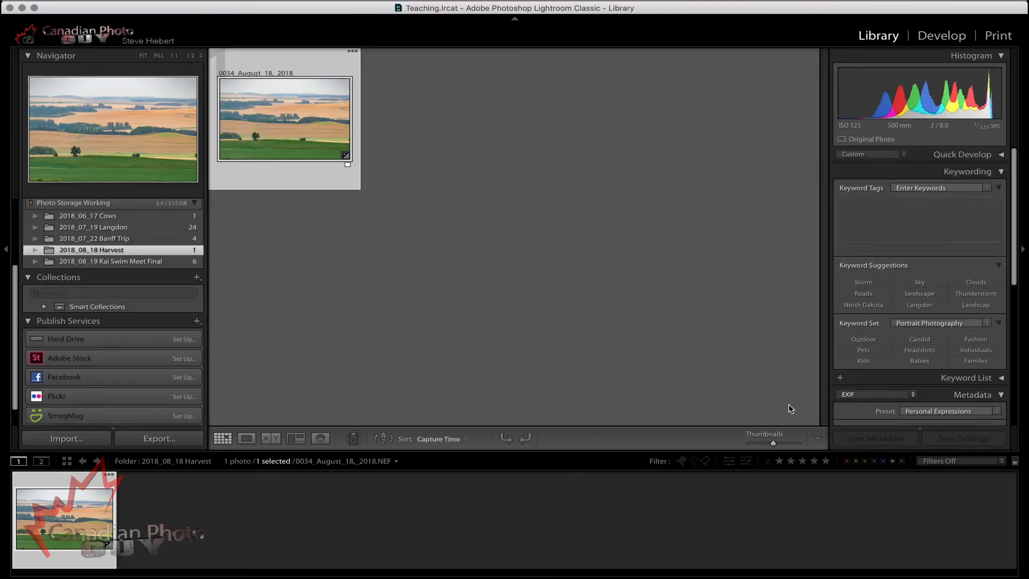
left_click(145, 262)
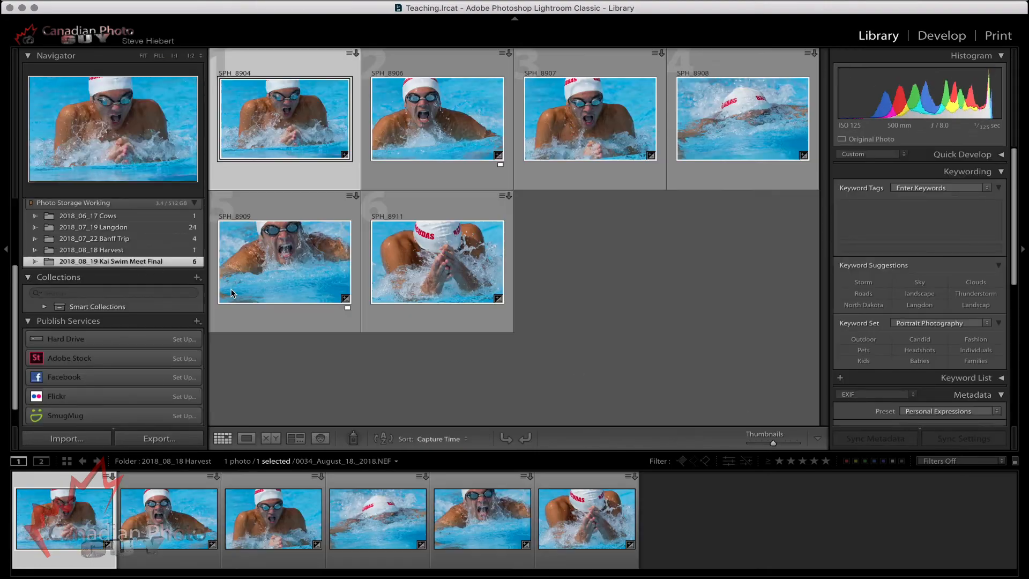
left_click(277, 280)
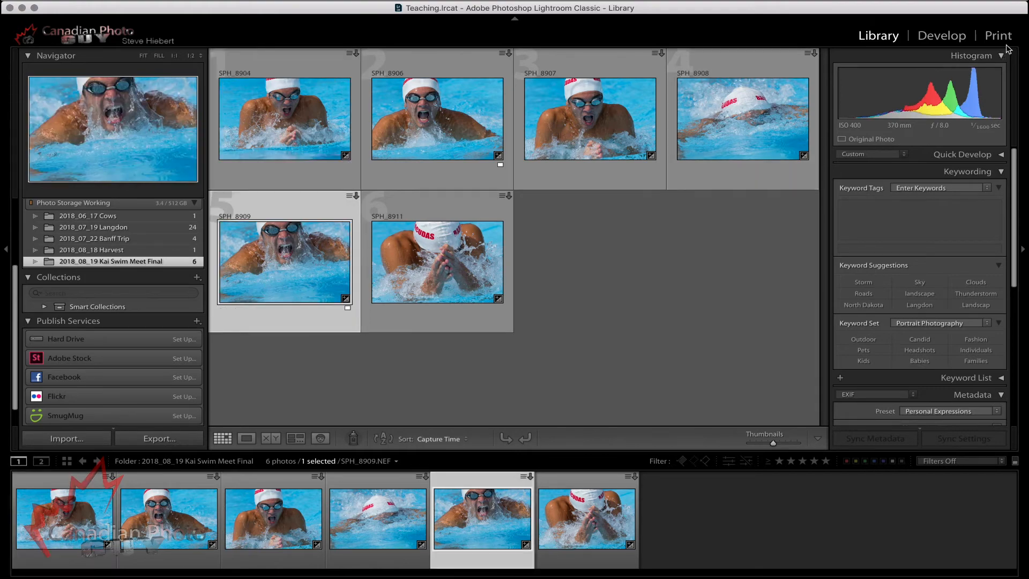
left_click(942, 36)
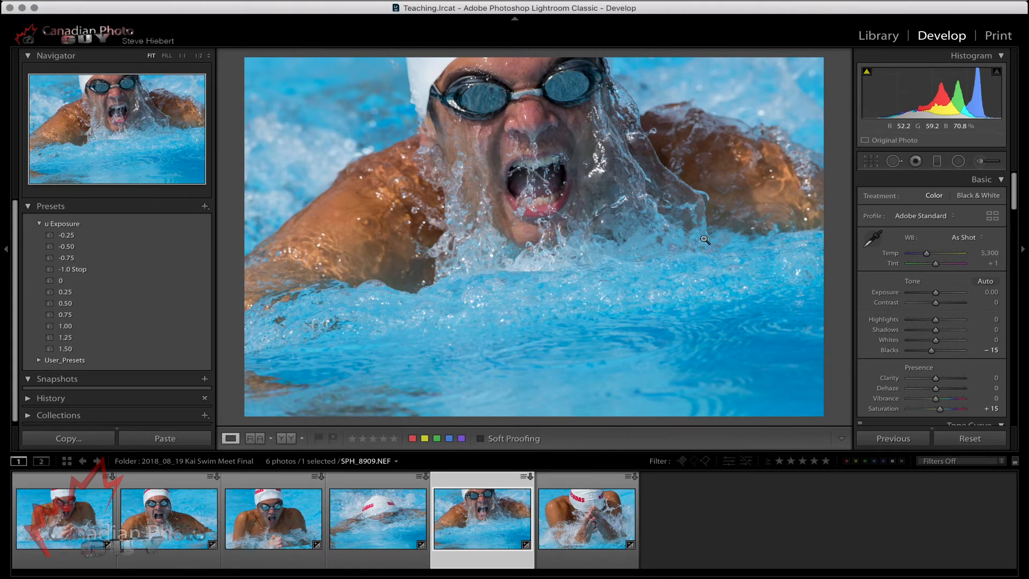
Set the swimmer photo's white balance to Temp 5,780 and Tint −7, and its Exposure to +0.25.
left_click(929, 257)
left_click_drag(929, 257, 936, 268)
left_click(937, 266)
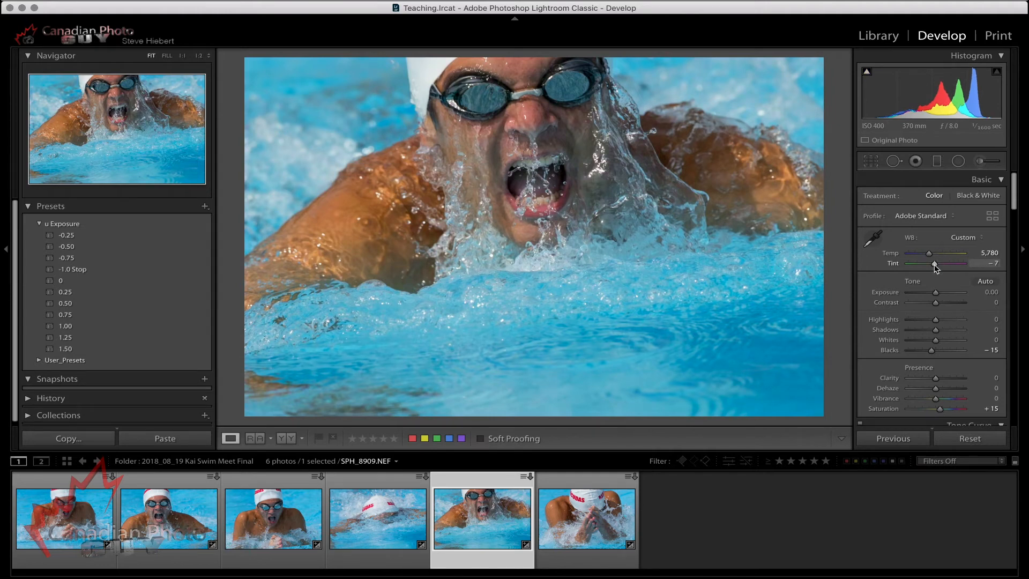
left_click_drag(938, 296, 941, 297)
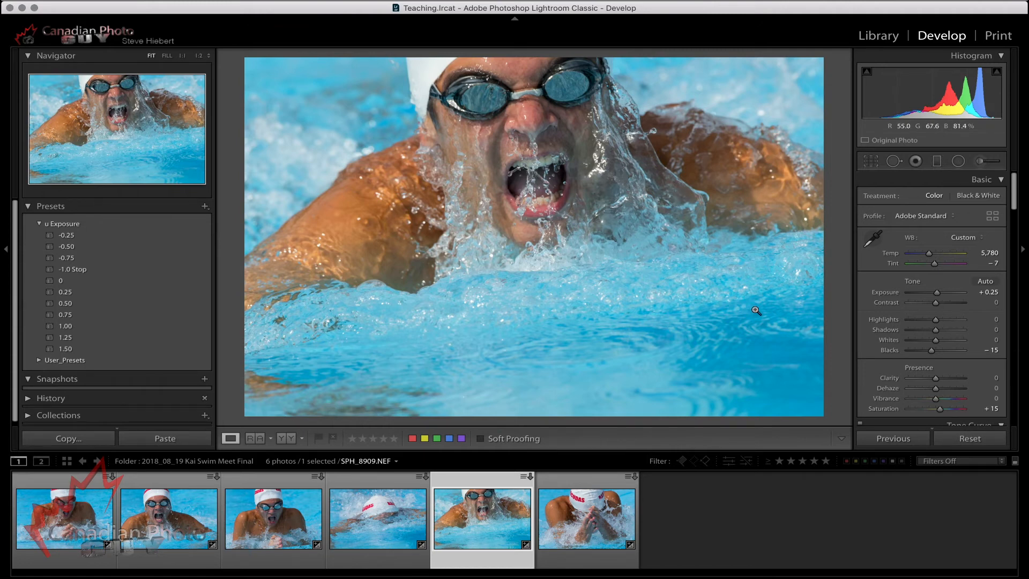
Try Clarity at +100 on the swimmer photo and reset it.
left_click(937, 380)
left_click_drag(937, 380, 1002, 379)
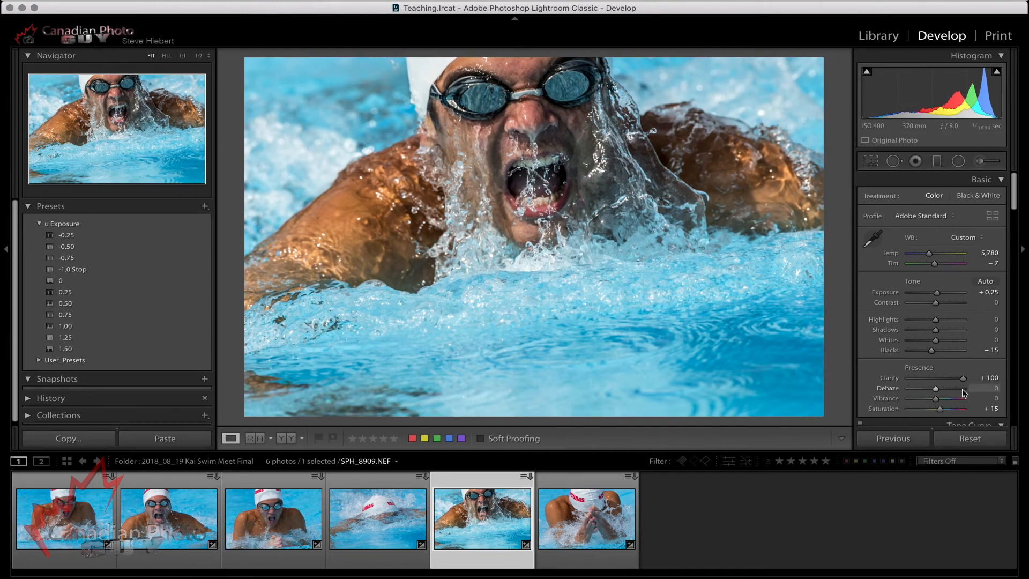
double_click(889, 378)
left_click_drag(937, 379, 1006, 376)
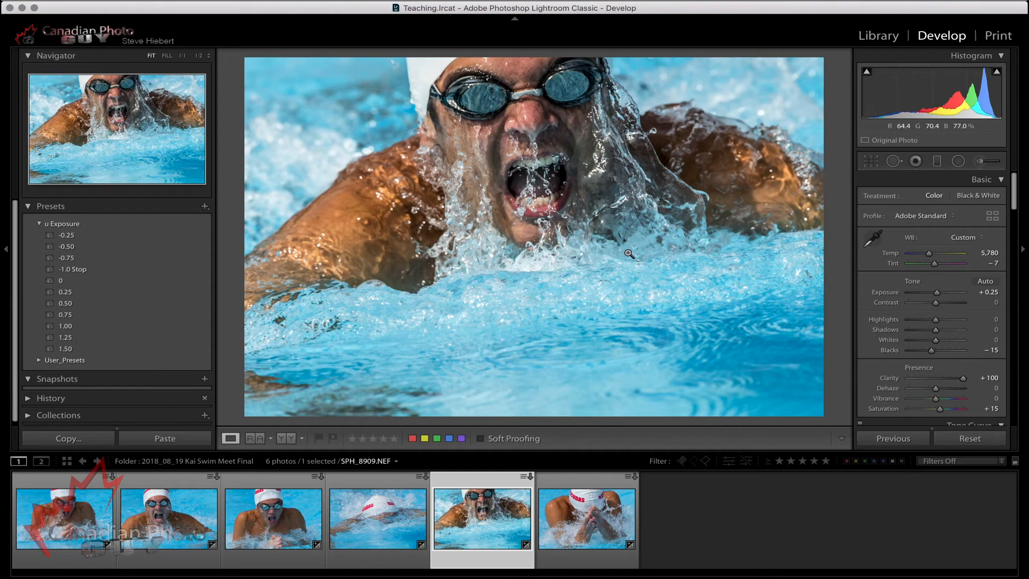
double_click(890, 379)
Set the swimmer photo's Clarity to +37 and compare the result with the original.
left_click(936, 379)
left_click_drag(937, 379, 948, 380)
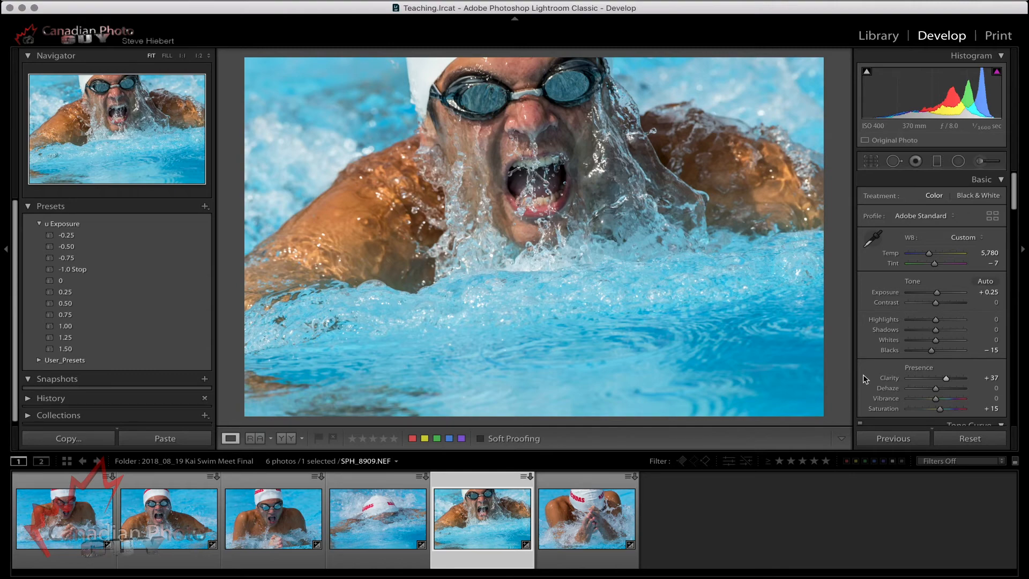
key("backslash")
key("backslash")
key("backslash")
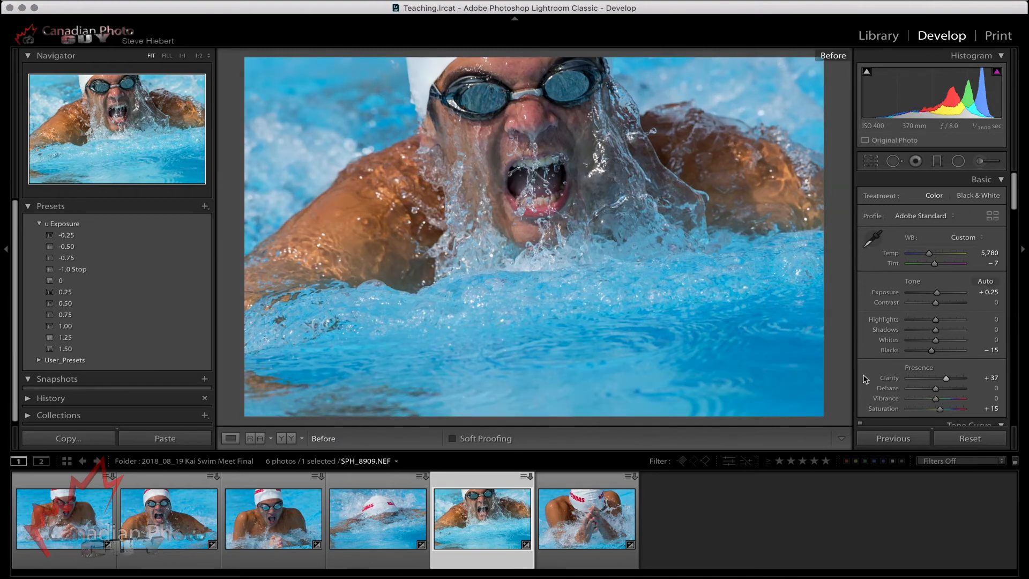
key("backslash")
key("backslash")
key("backslash")
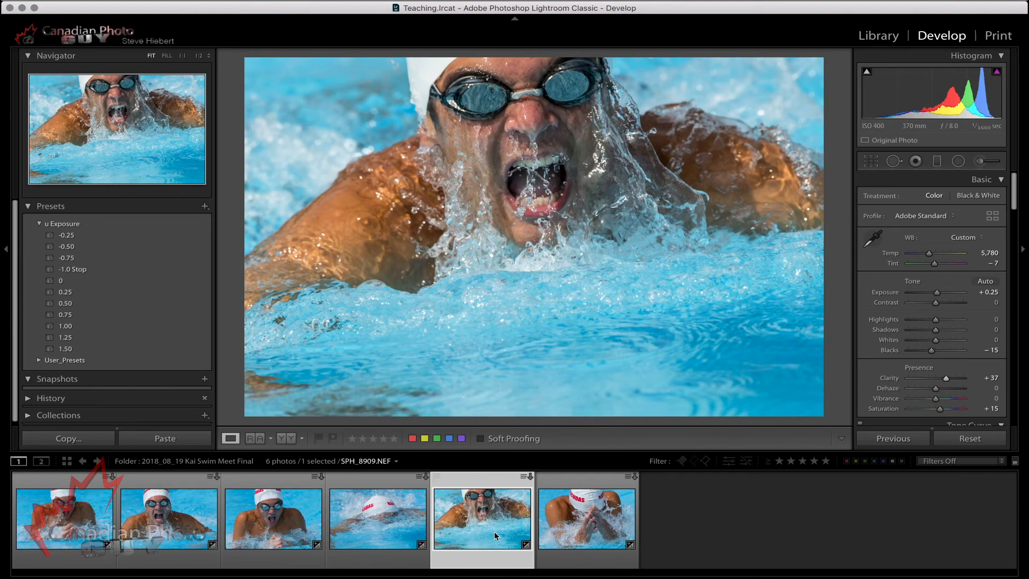
Select all six swimmer photos with SPH_8909 as the source and open the synchronization settings.
left_click(58, 517, "shift")
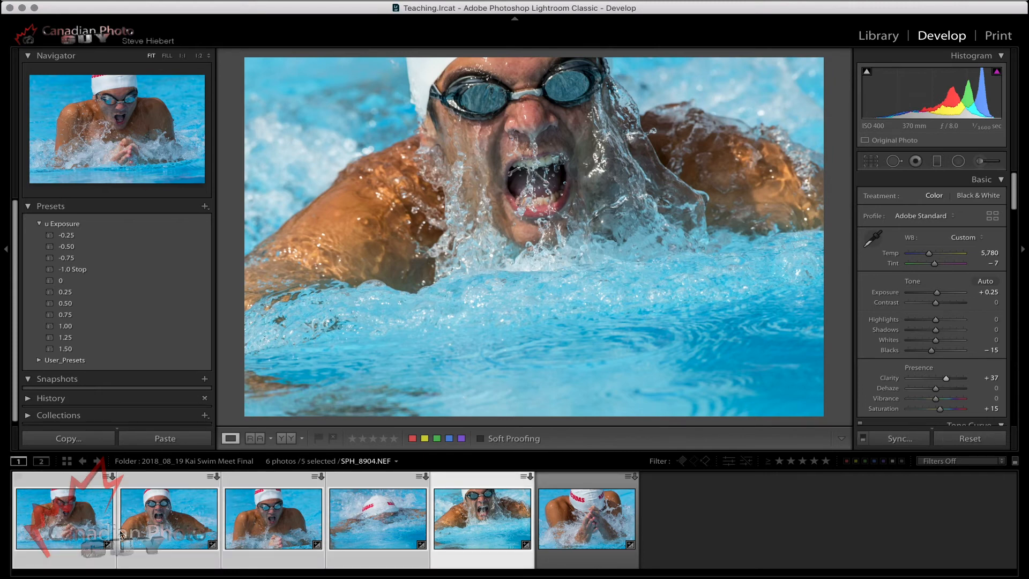
left_click(596, 522, "super")
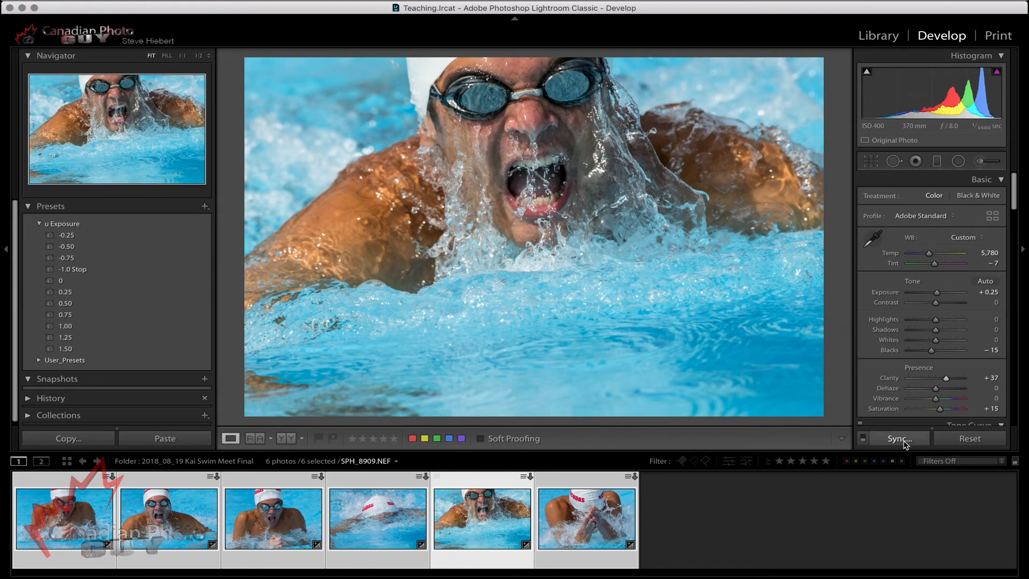
left_click(900, 439)
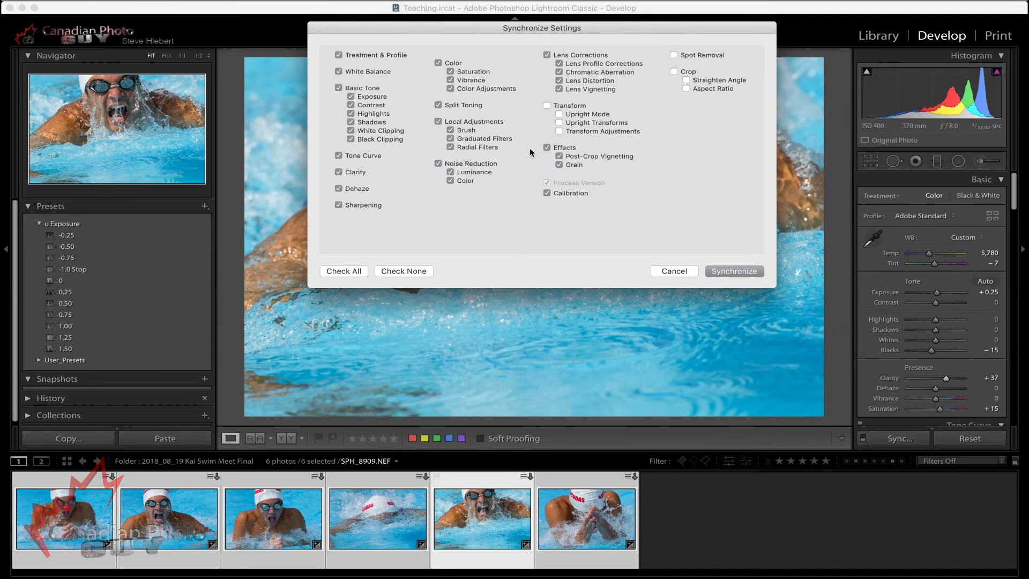
Try limiting the synchronization to White Balance and Noise Reduction, starting from no settings included.
left_click(403, 272)
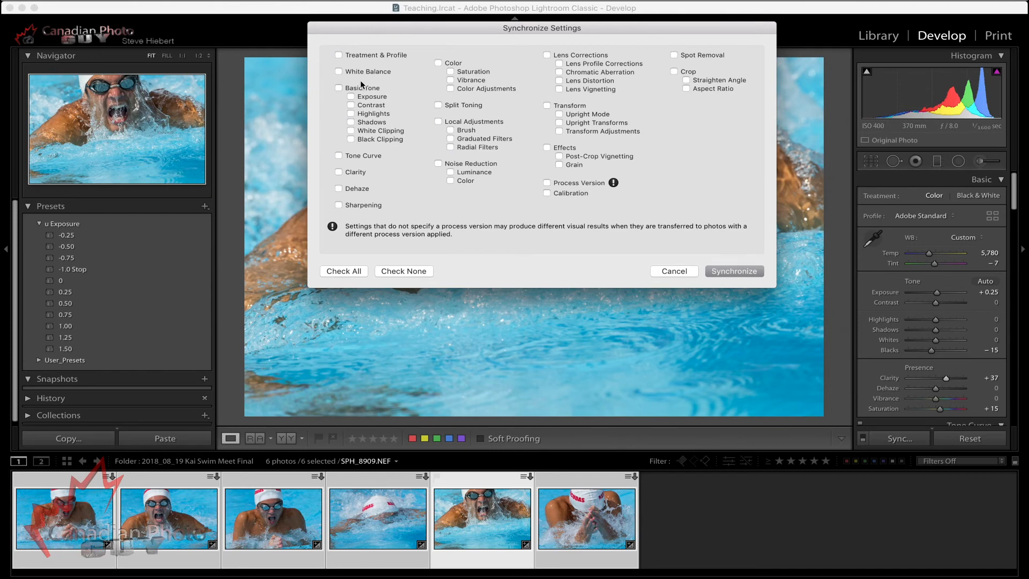
left_click(338, 72)
left_click(438, 164)
Include every setting in the synchronization and apply it to the six swimmer photos.
left_click(347, 272)
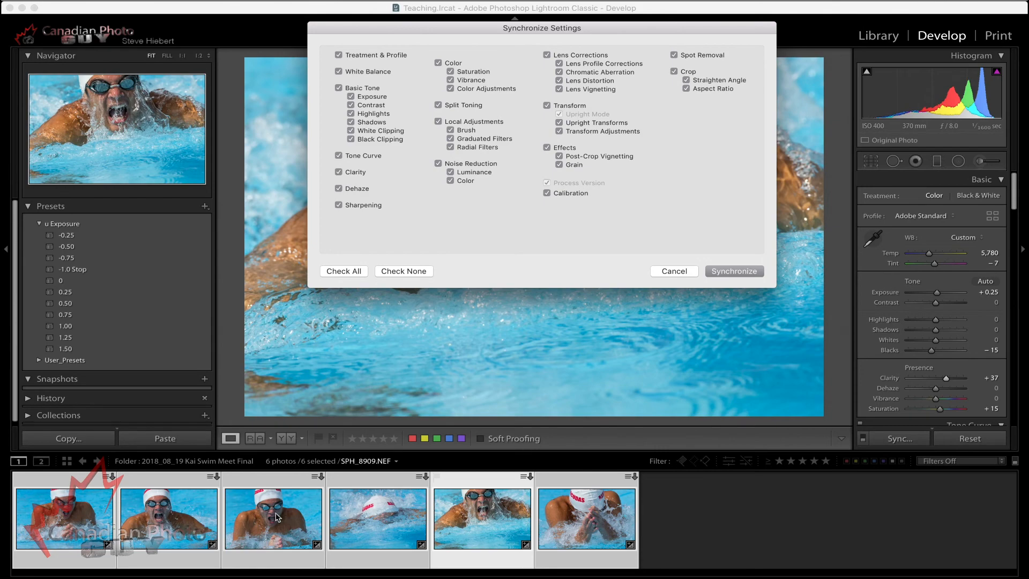
left_click(750, 271)
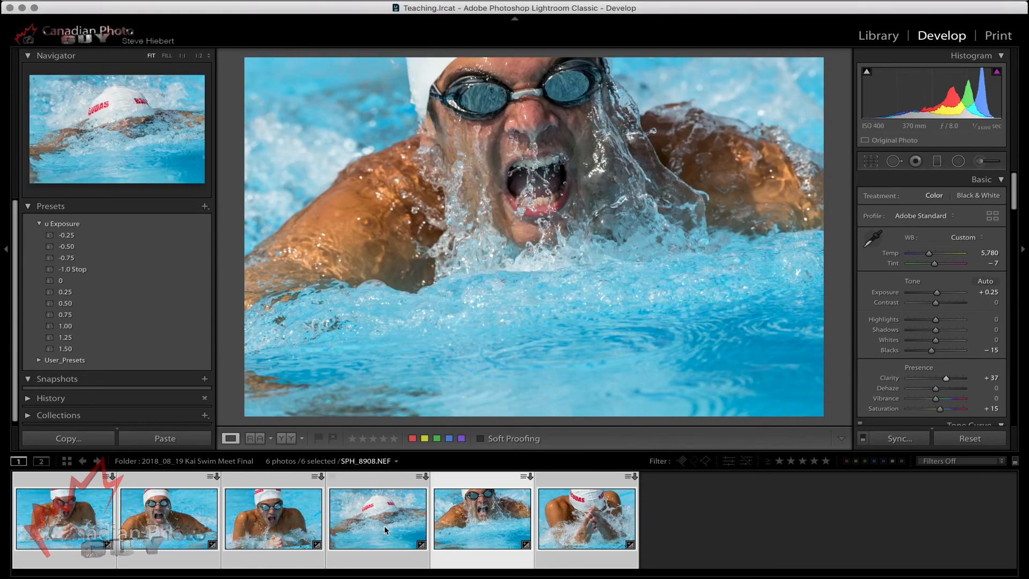
Check the synchronized edit on the other swimmer photos one by one and return to SPH_8909.
left_click(66, 524)
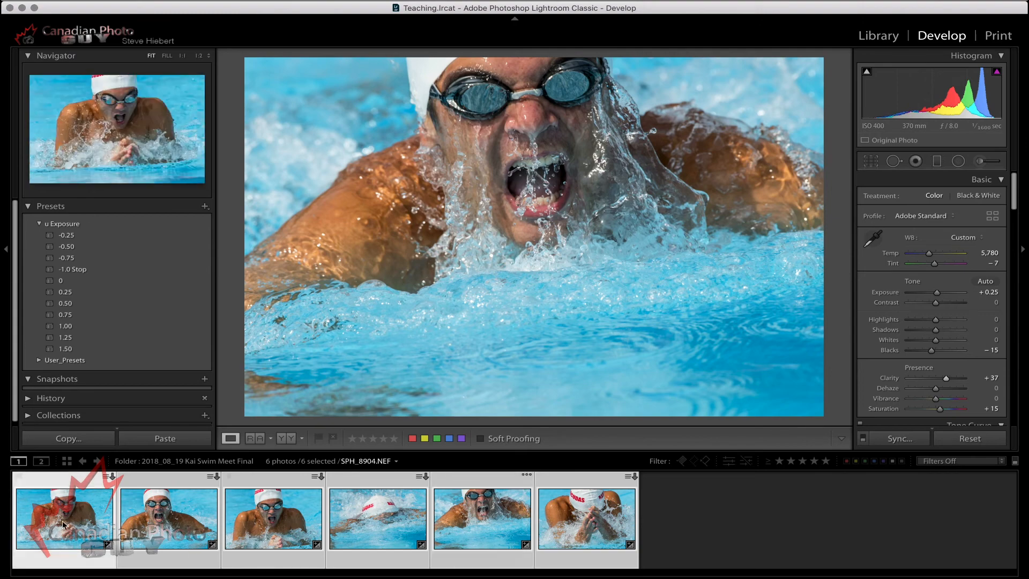
left_click(164, 532)
left_click(269, 532)
left_click(267, 531)
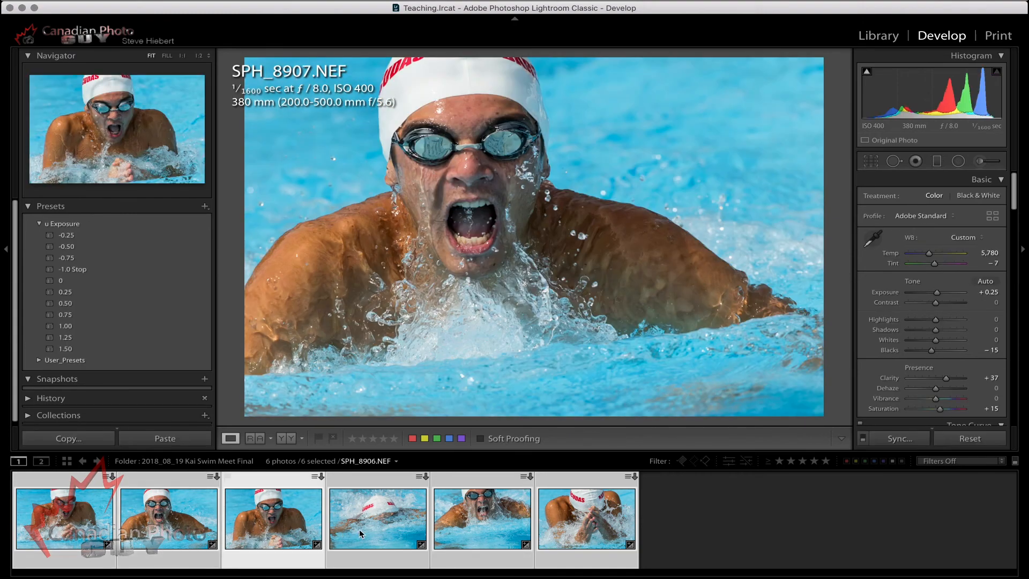
left_click(365, 529)
left_click(590, 530)
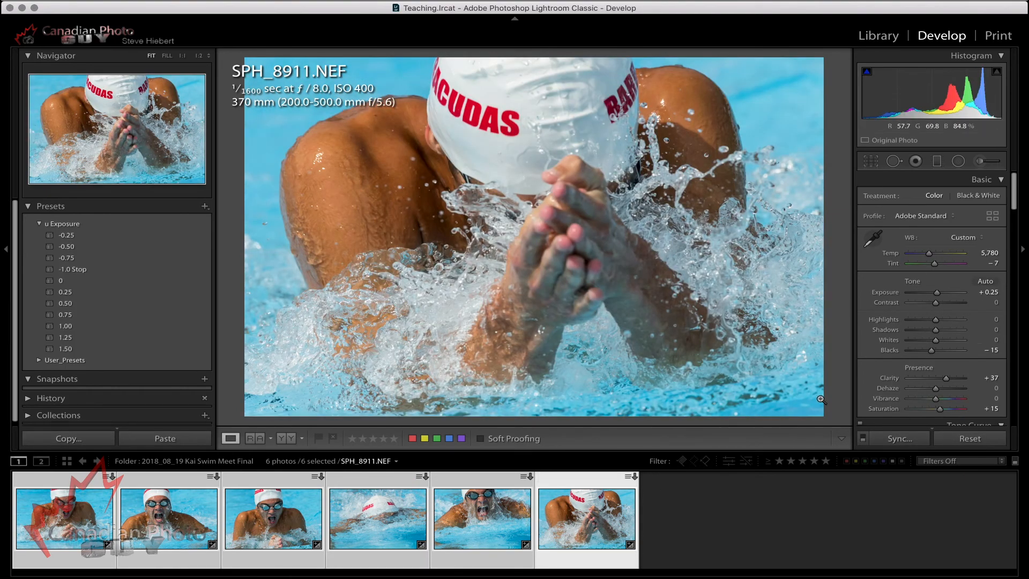
left_click(469, 508)
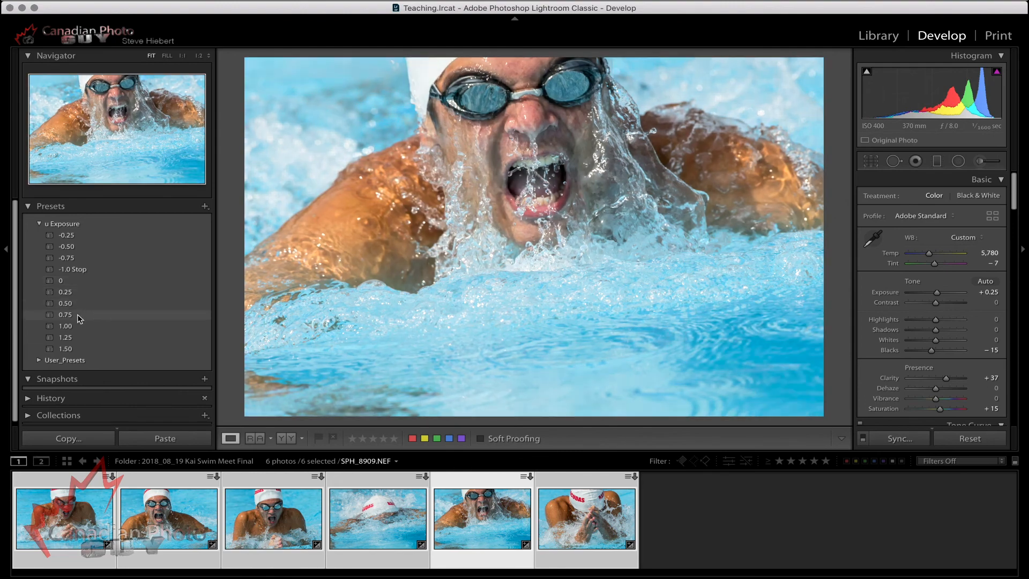
Try the exposure presets 0.75, -0.25, 1.00 and 0 on SPH_8909, finishing with the 0.25 preset.
left_click(77, 314)
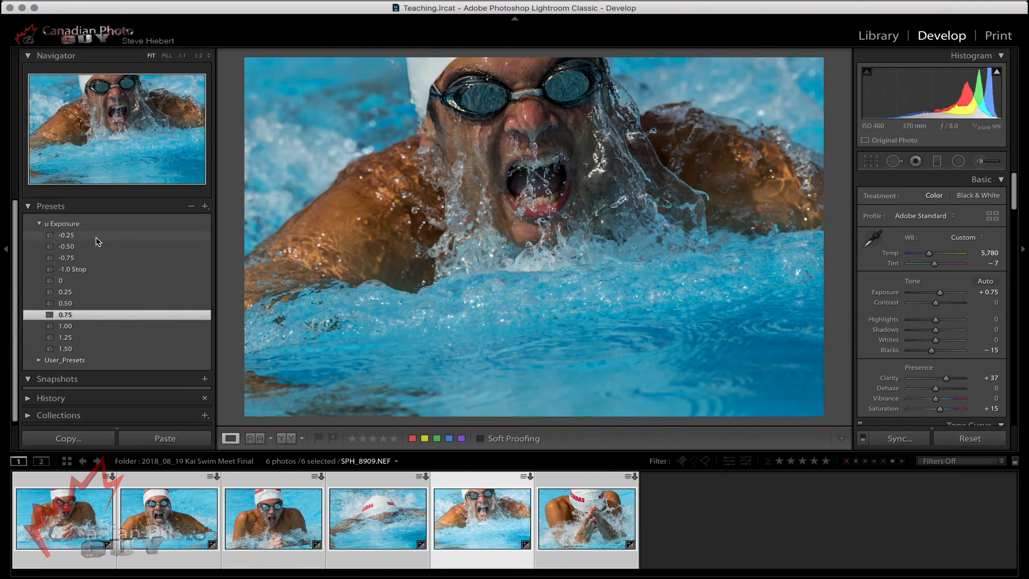
left_click(98, 236)
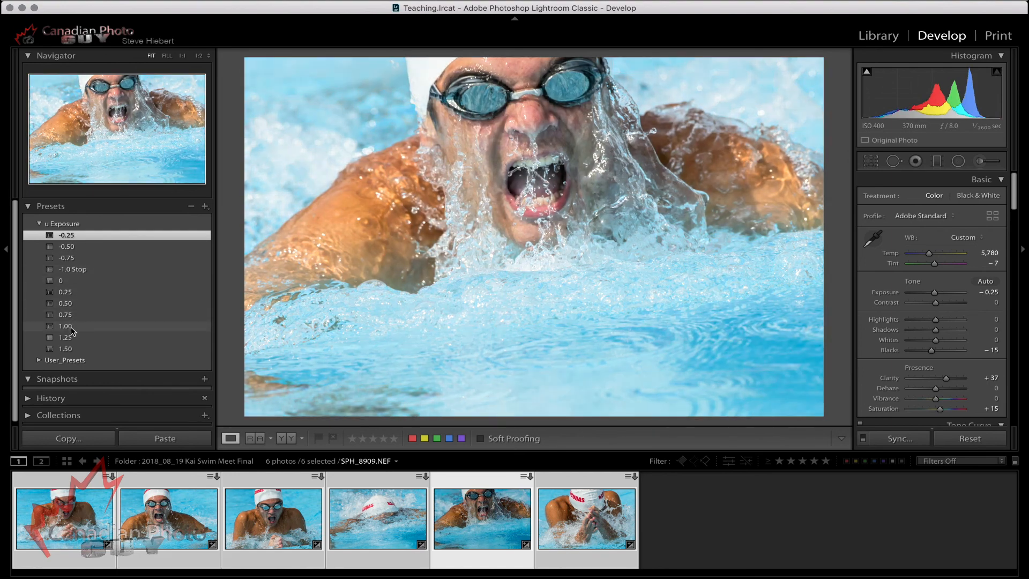
left_click(72, 327)
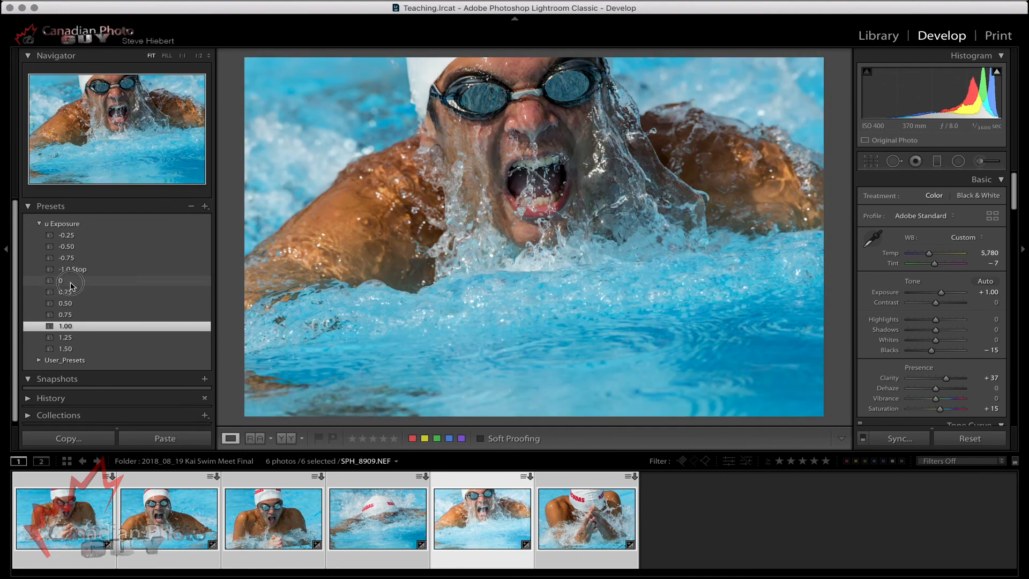
left_click(72, 281)
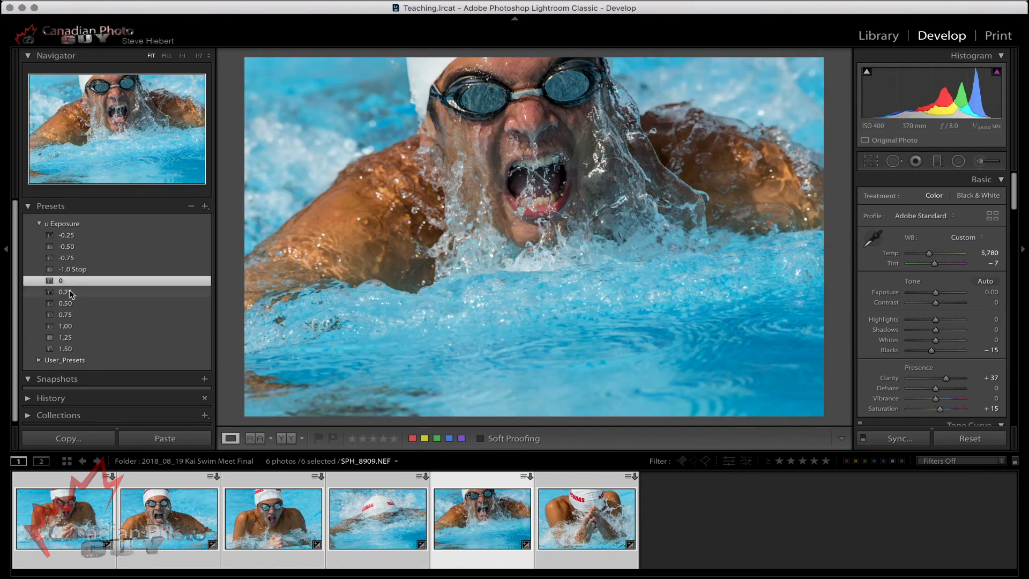
left_click(70, 294)
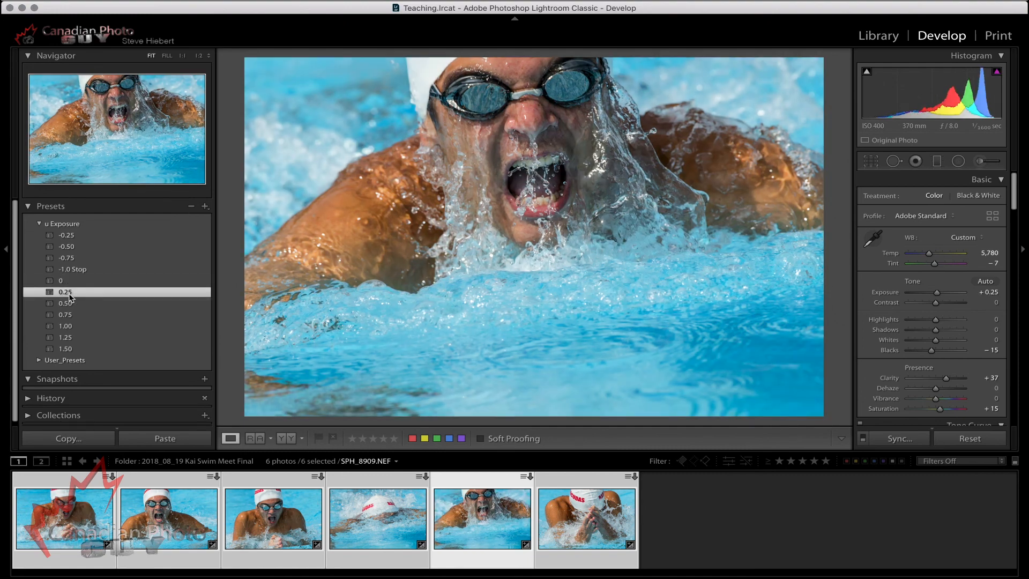